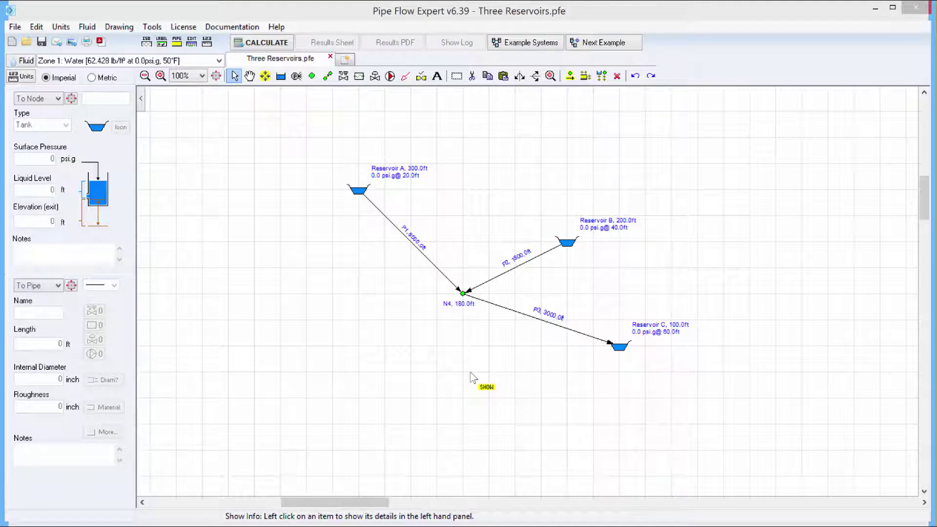
# Step: Review the material and size data of pipes P1, P2 and P3, leaving them unchanged
pyautogui.click(423, 258)
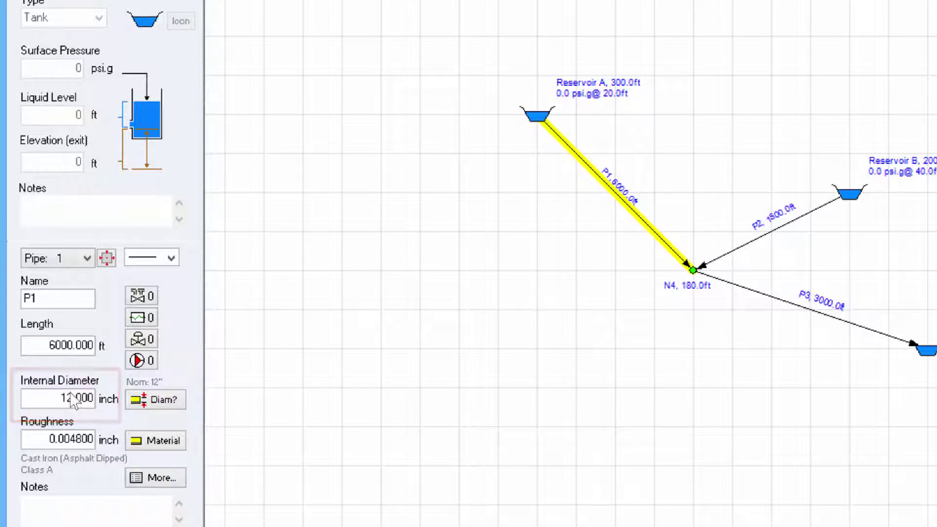
pyautogui.click(161, 442)
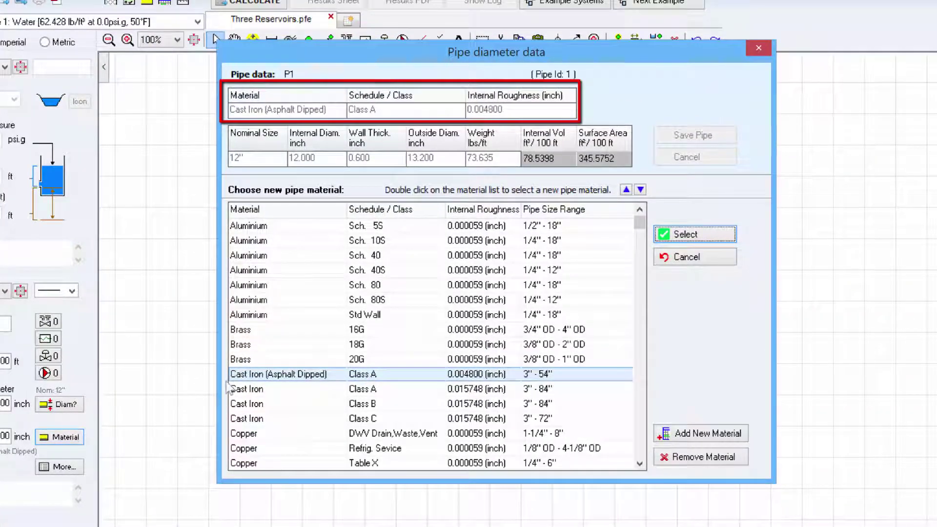
pyautogui.click(695, 262)
pyautogui.click(759, 57)
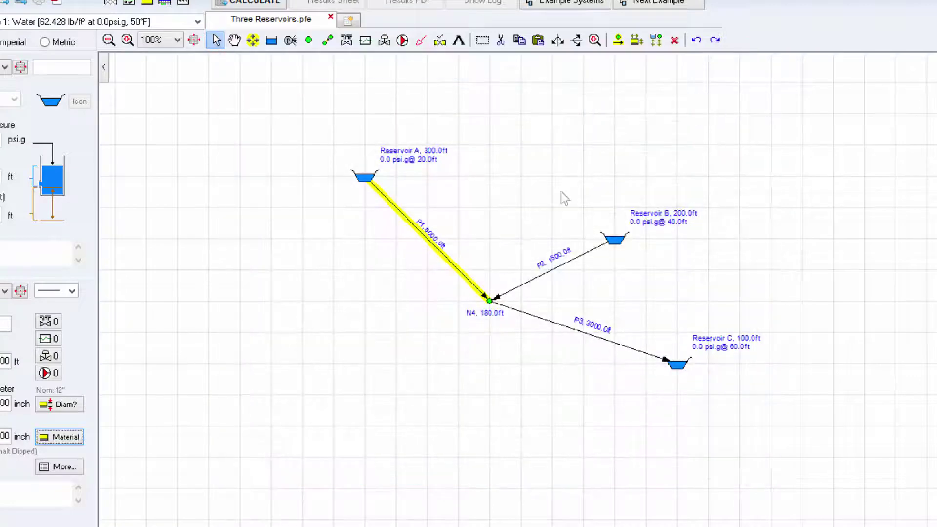
pyautogui.click(539, 275)
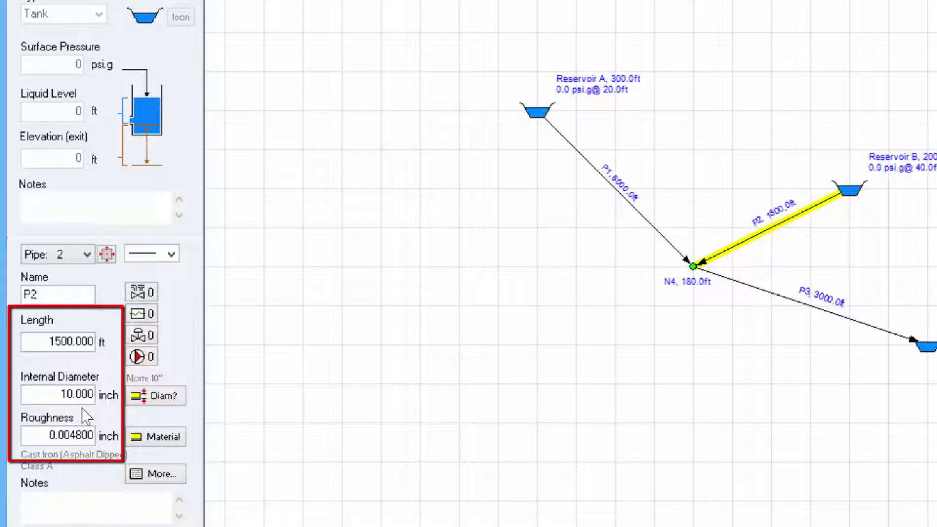
pyautogui.click(157, 437)
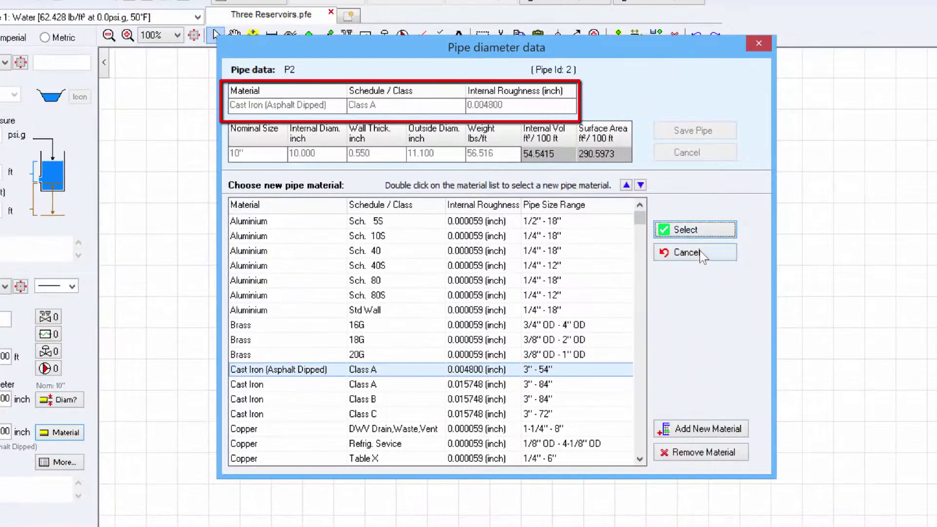
pyautogui.click(701, 254)
pyautogui.click(759, 43)
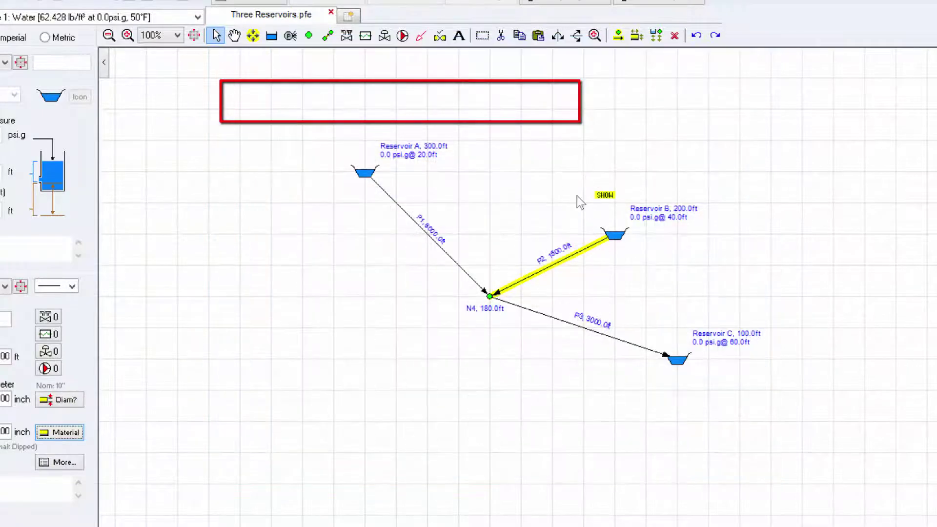
pyautogui.click(534, 312)
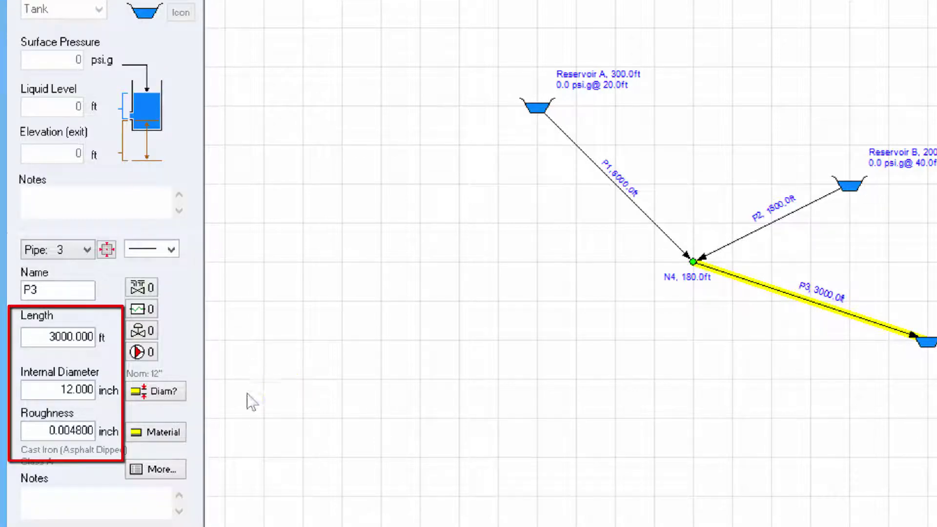
pyautogui.click(165, 436)
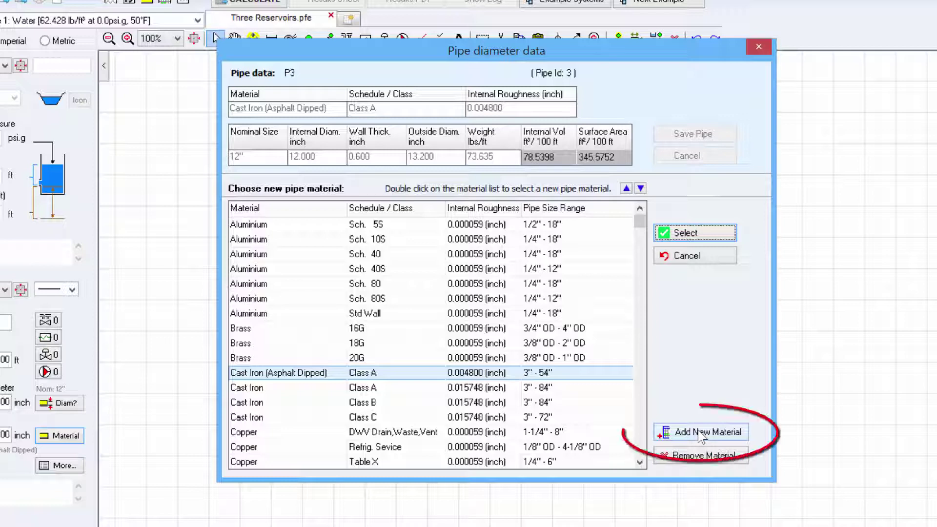
pyautogui.click(694, 256)
pyautogui.click(766, 54)
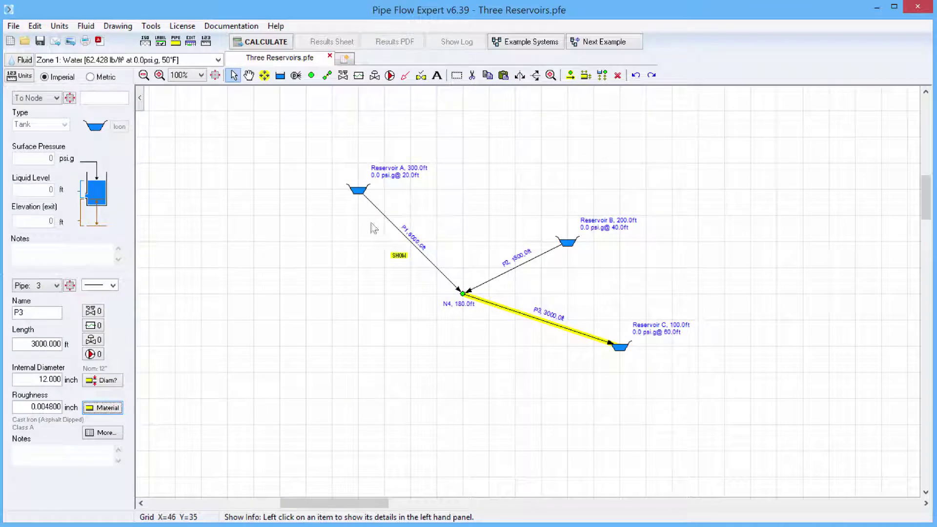
# Step: Check elevations and liquid levels of Reservoirs A, B and C and junction N4's elevation
pyautogui.click(360, 191)
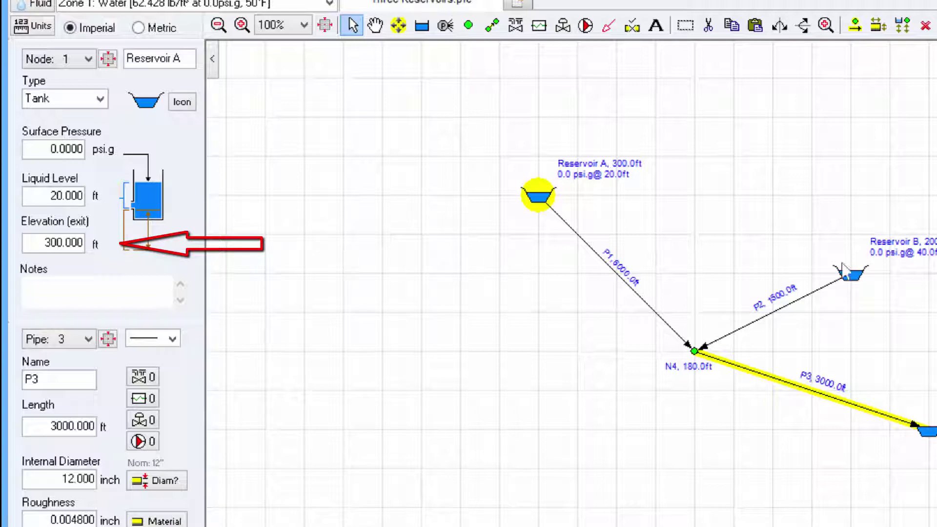
pyautogui.click(852, 278)
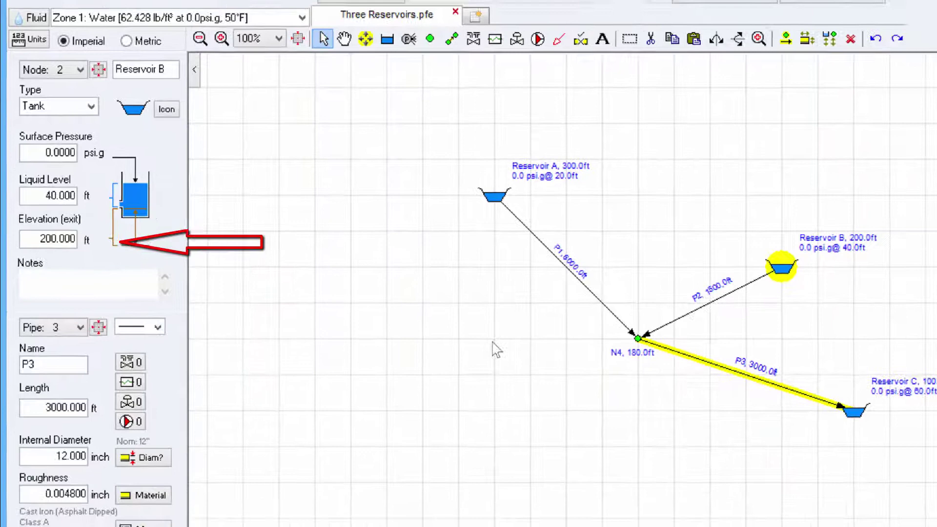
pyautogui.click(740, 384)
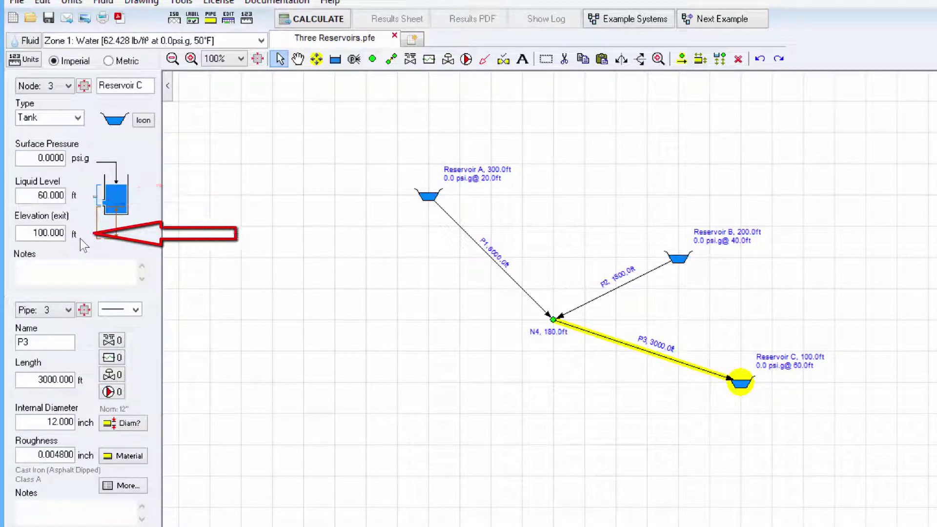
pyautogui.click(555, 328)
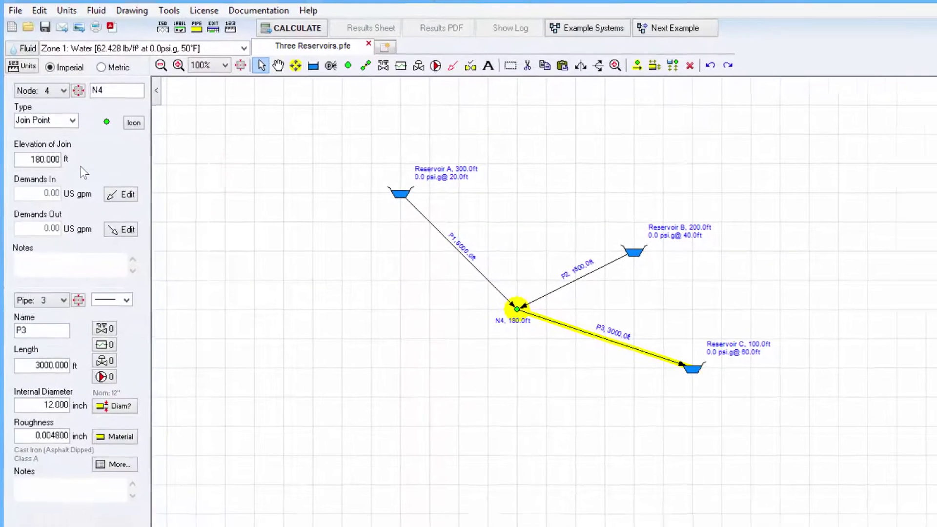
# Step: Keep water at 50°F as the fluid, discarding changes, and solve the network
pyautogui.click(469, 262)
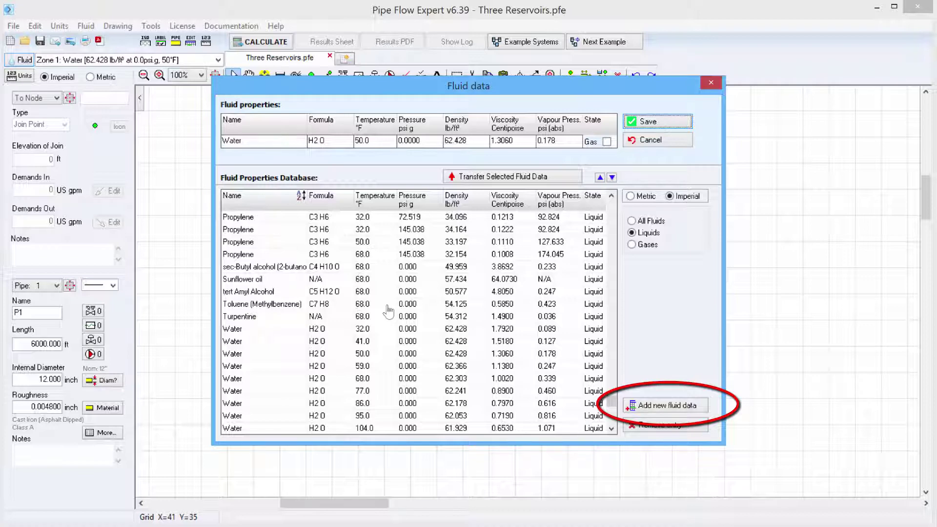
pyautogui.press('Tab')
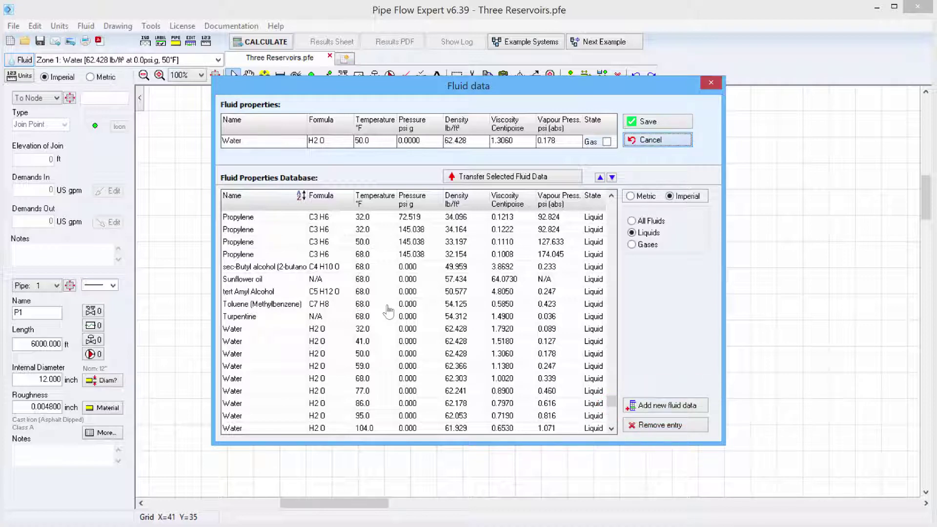
pyautogui.press('Return')
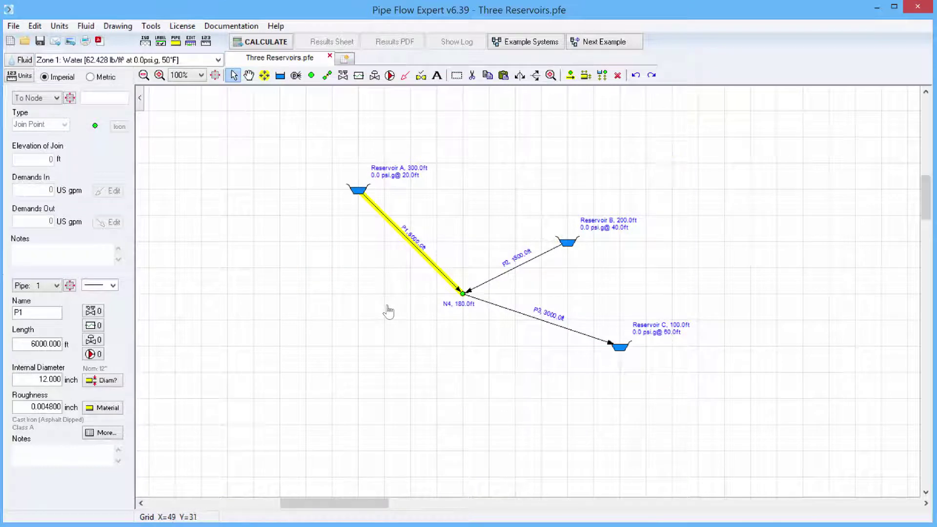
pyautogui.press('F9')
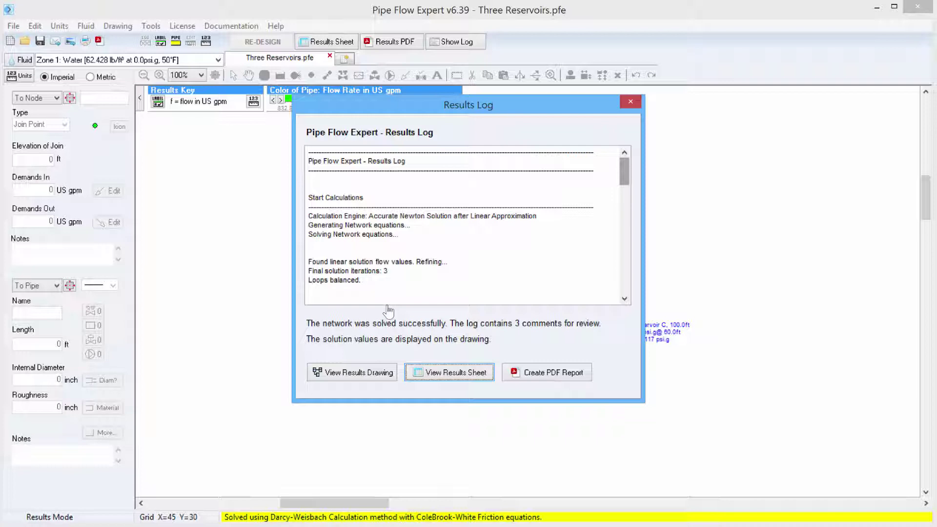
# Step: Scroll the results log down to its three comments and open the results sheet
pyautogui.scroll(-10, 388, 302)
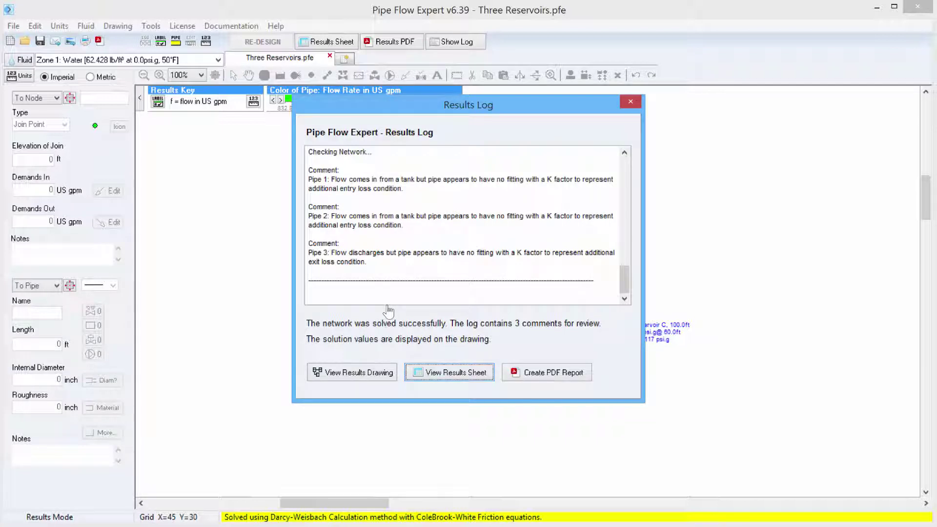
pyautogui.press('Return')
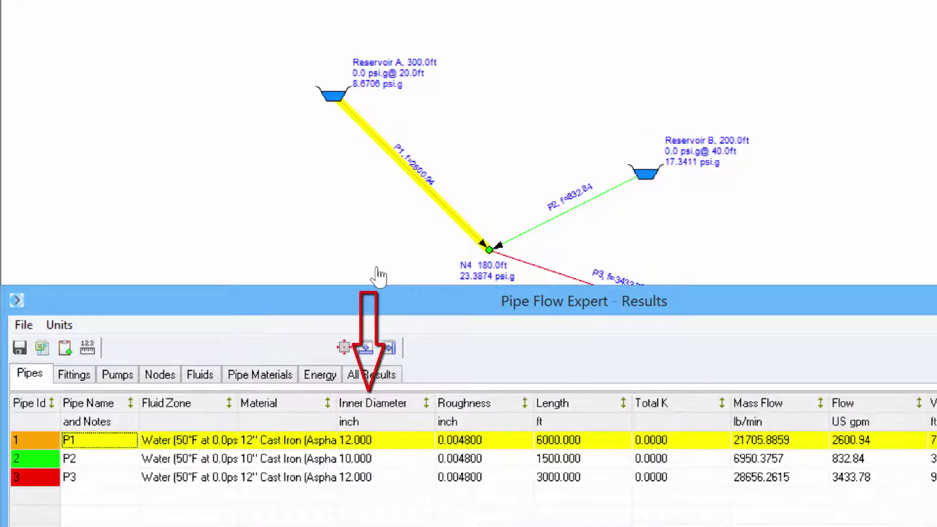
# Step: Inspect pipe P2's row in the Pipes results, stepping across its flow, velocity and pressure columns
pyautogui.press('Down')
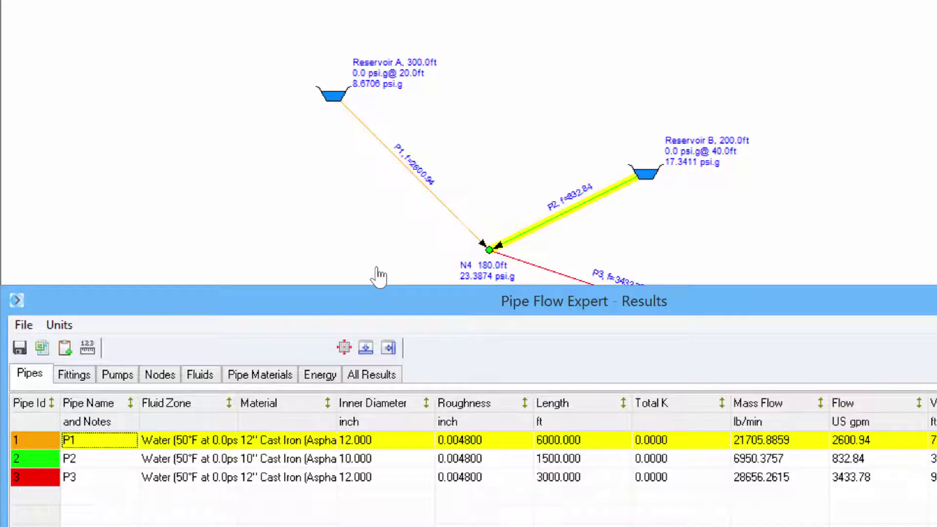
pyautogui.press('Right')
pyautogui.press('Right')
pyautogui.press('Right')
pyautogui.press('Right')
pyautogui.press('Right')
pyautogui.press('Right')
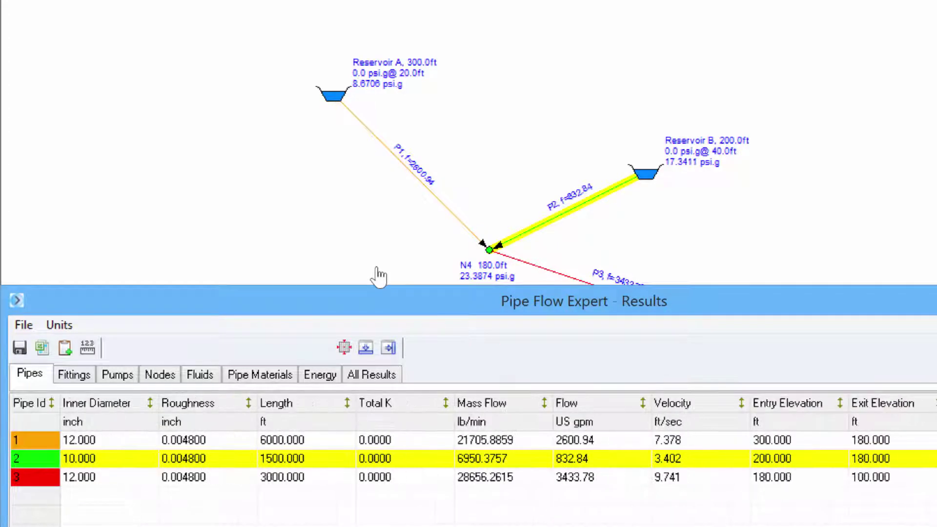
pyautogui.press('Right')
pyautogui.press('Left')
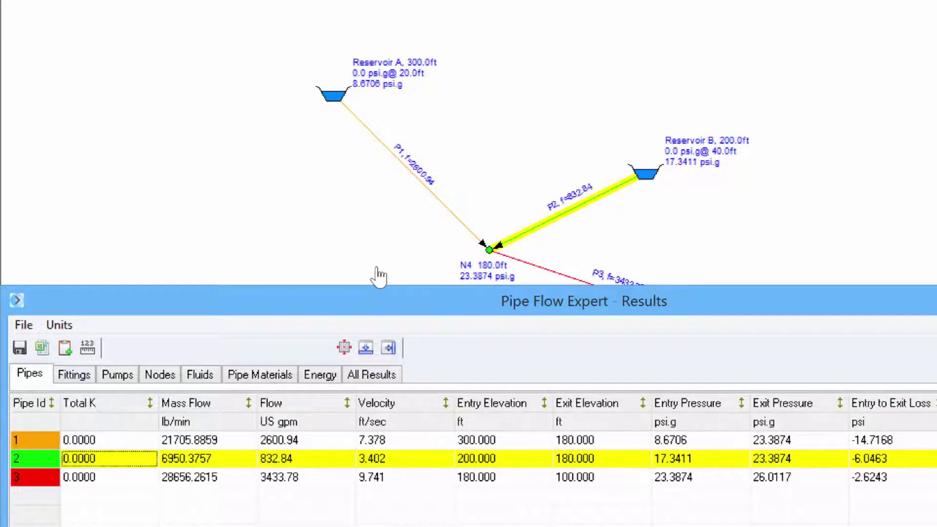
pyautogui.press('Right')
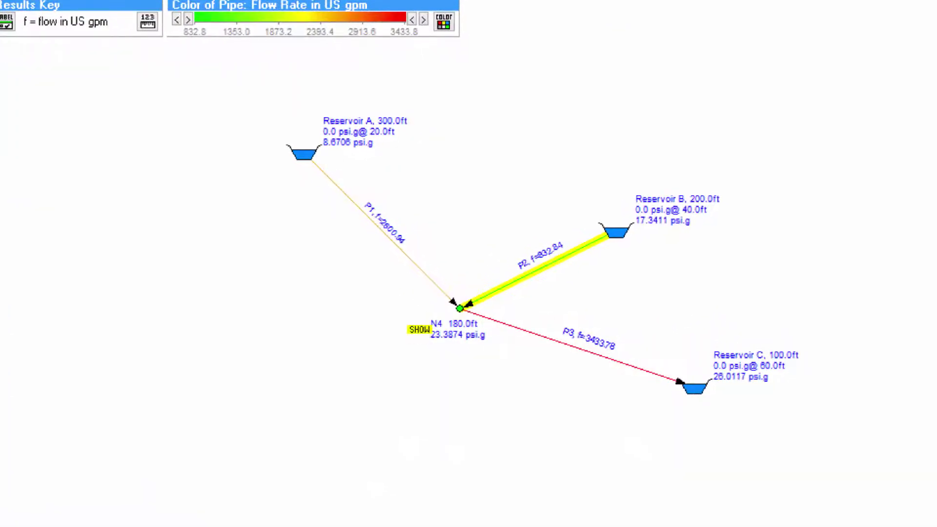
# Step: Inspect pipe P1's results and junction N4's 23.3874 psi.g pressure in the results drawing
pyautogui.moveTo(361, 209)
pyautogui.moveTo(460, 308)
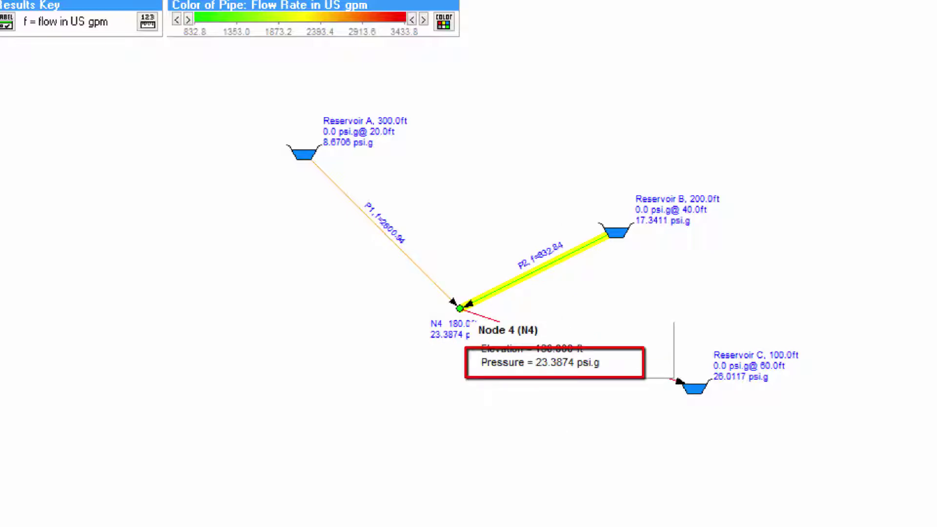